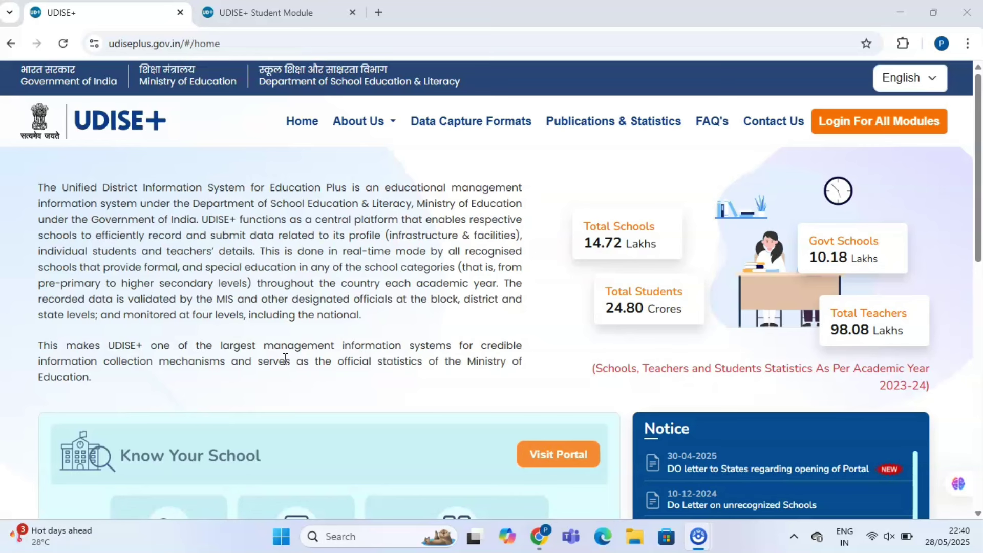
Step: Open the login page for all modules and load the UDISE+ module logins for PUNJAB
{"action": "left_click", "coordinate": [894, 128]}
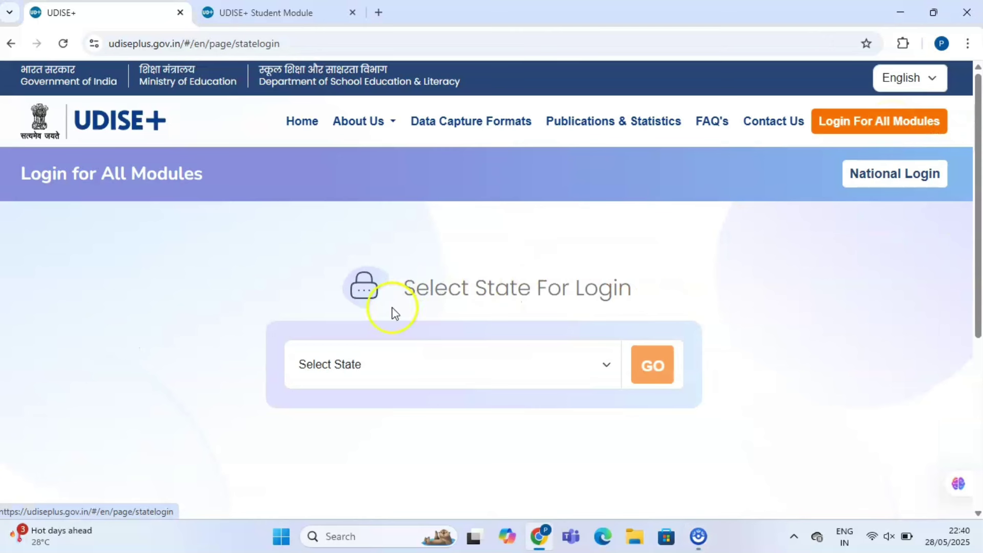
{"action": "left_click", "coordinate": [381, 378]}
{"action": "scroll", "coordinate": [395, 263], "scroll_direction": "down", "scroll_amount": 1}
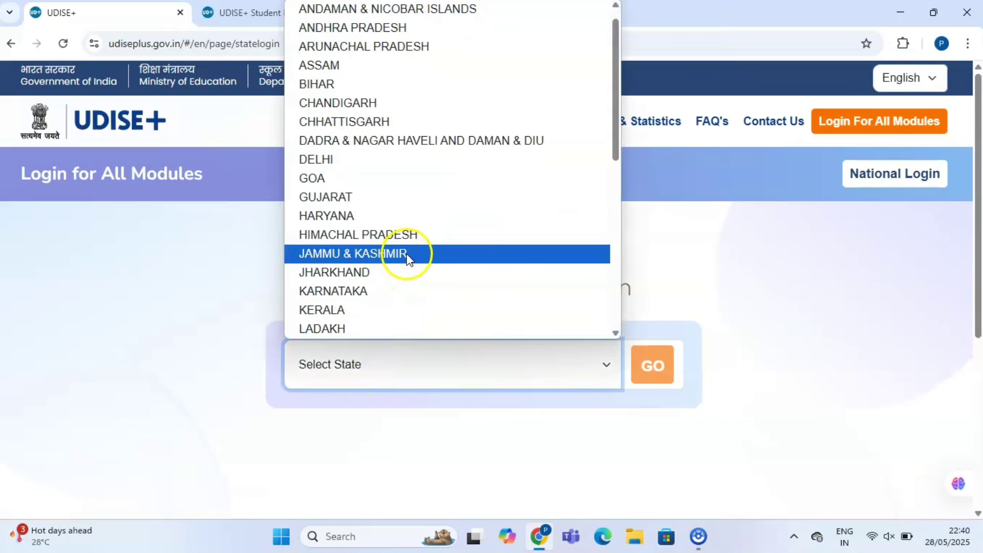
{"action": "scroll", "coordinate": [410, 264], "scroll_direction": "down", "scroll_amount": 5}
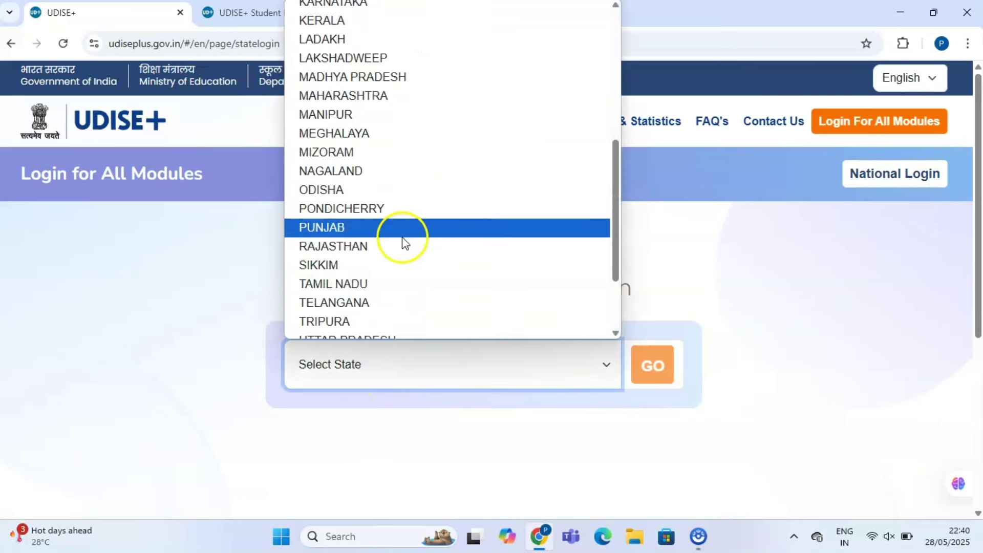
{"action": "left_click", "coordinate": [398, 229]}
{"action": "left_click", "coordinate": [651, 365]}
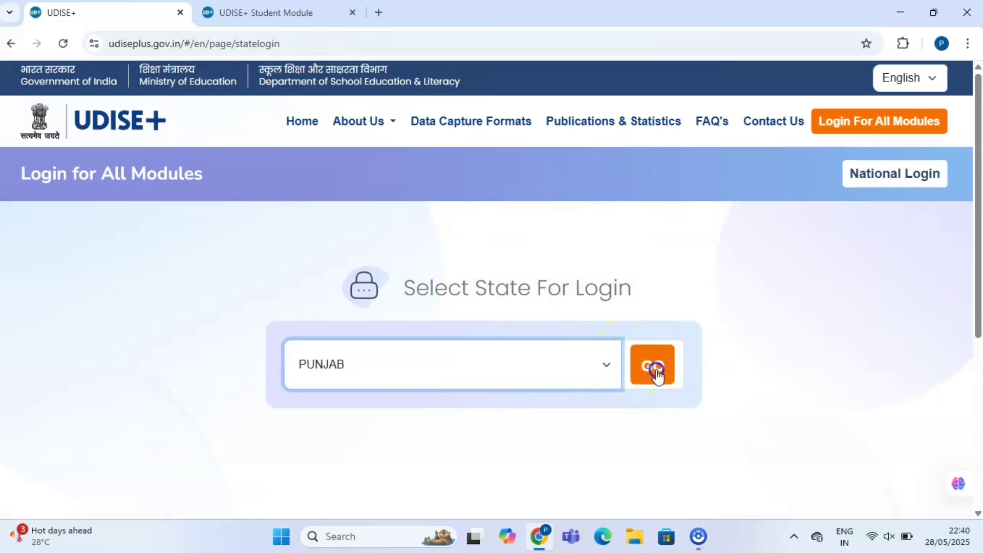
{"action": "scroll", "coordinate": [625, 307], "scroll_direction": "down", "scroll_amount": 3}
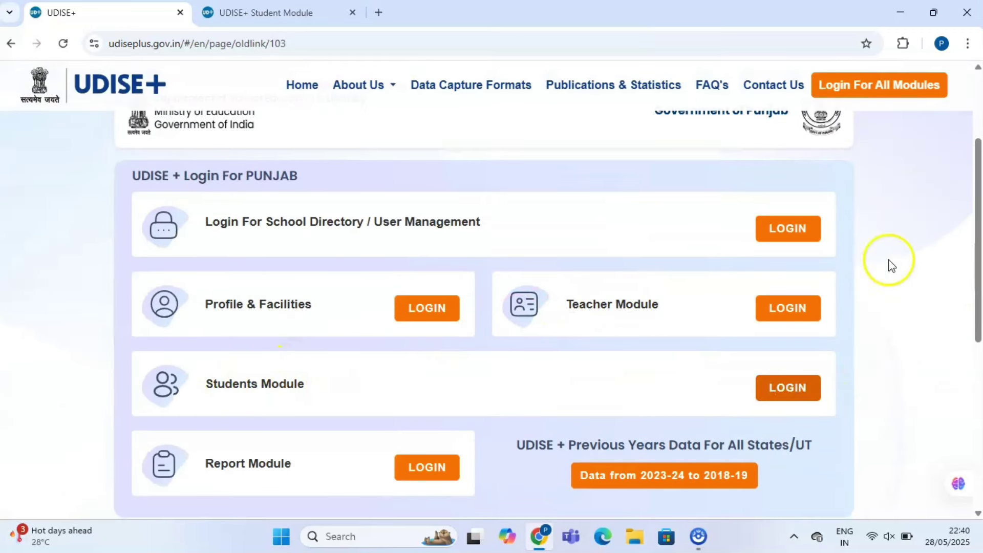
Step: Switch to the UDISE+ Student Module, open the current academic year 2025-26, and dismiss the school information dialog
{"action": "left_click", "coordinate": [279, 12]}
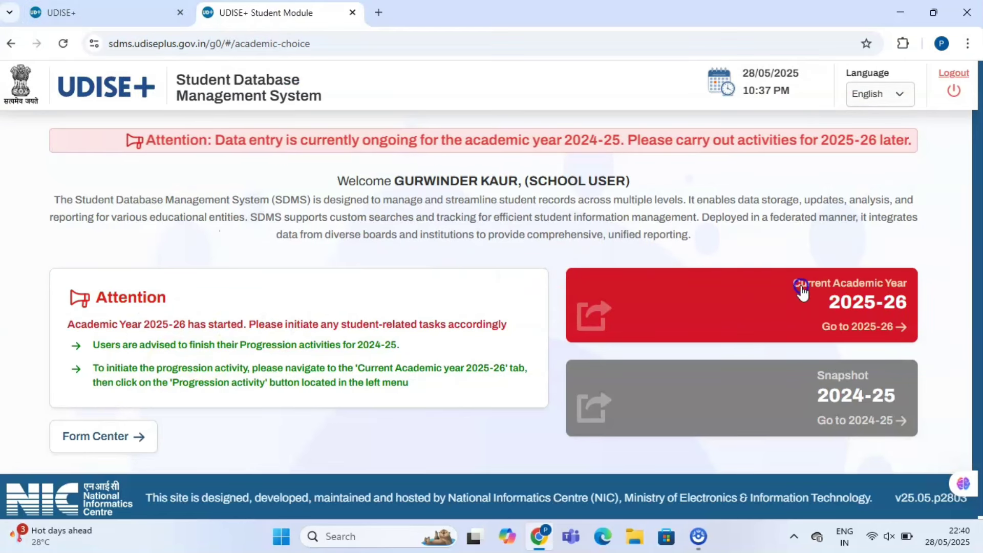
{"action": "left_click", "coordinate": [853, 311]}
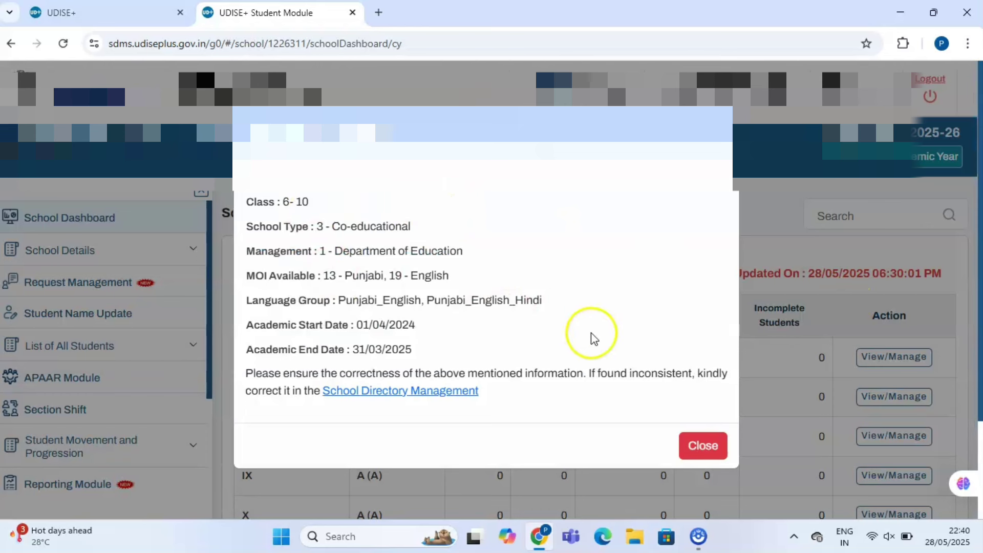
{"action": "left_click", "coordinate": [704, 446]}
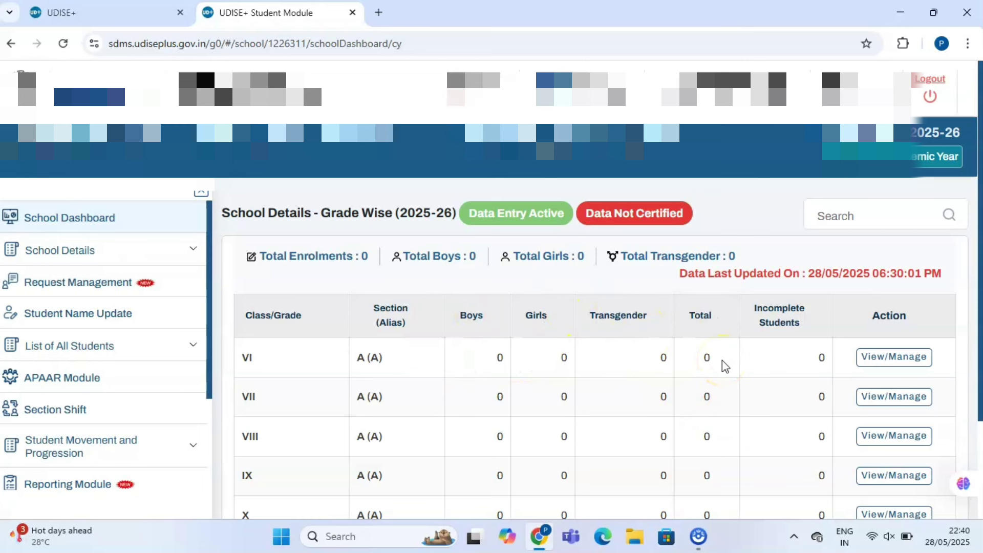
{"action": "left_click", "coordinate": [707, 367]}
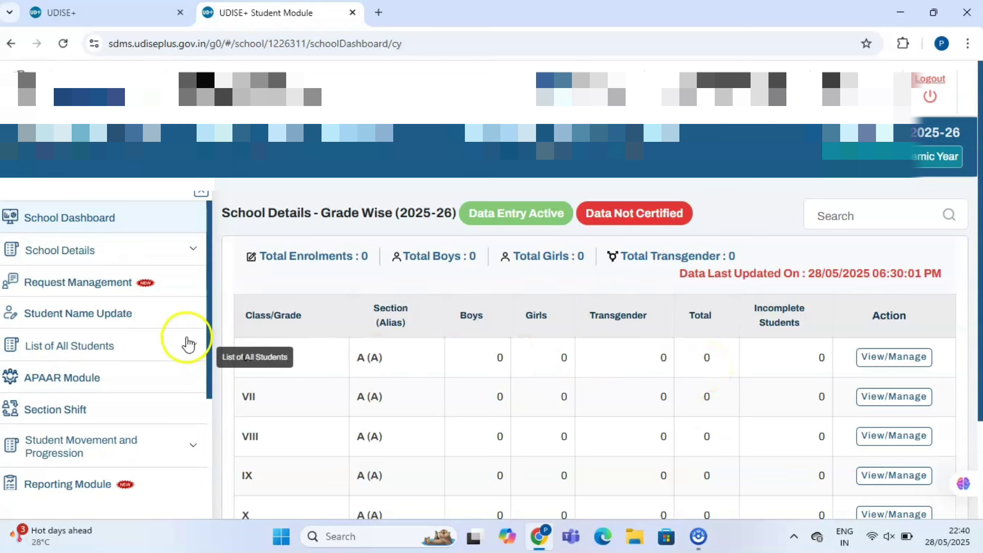
Step: Open the Progression Module through Progression Activity under Student Movement and Progression
{"action": "scroll", "coordinate": [166, 329], "scroll_direction": "down", "scroll_amount": 1}
{"action": "scroll", "coordinate": [165, 329], "scroll_direction": "down", "scroll_amount": 1}
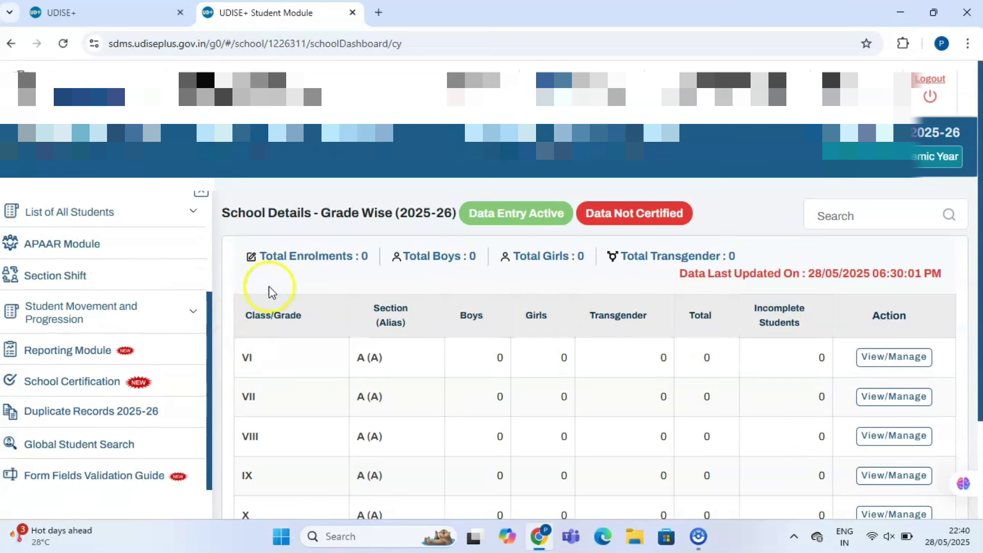
{"action": "left_click", "coordinate": [93, 319]}
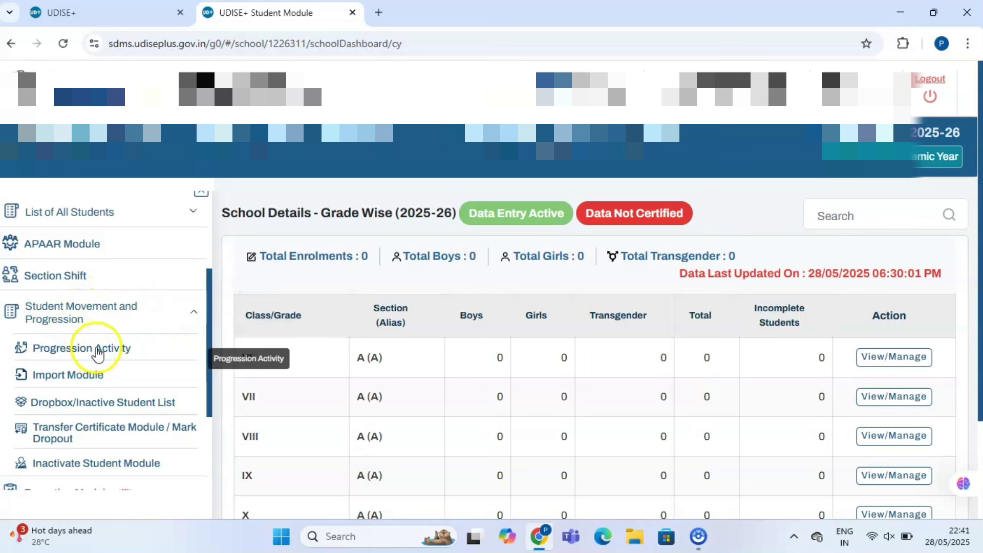
{"action": "left_click", "coordinate": [123, 349]}
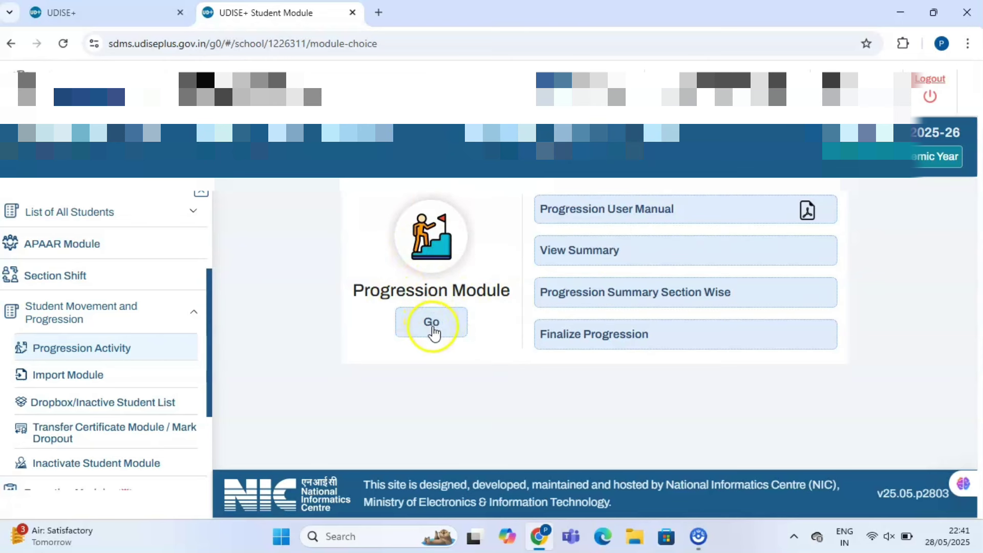
{"action": "left_click", "coordinate": [438, 330]}
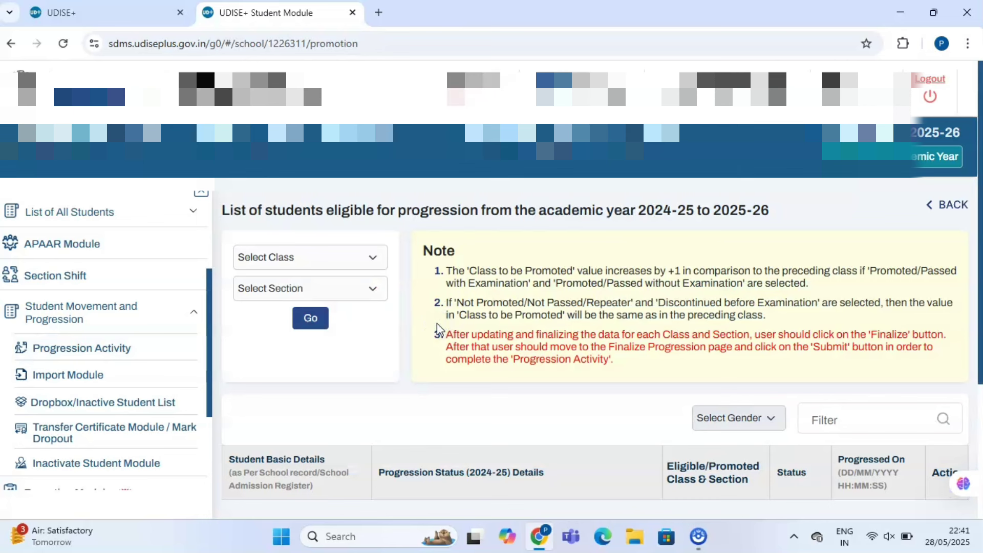
Step: Load the list of students eligible for progression for class VI, section A
{"action": "left_click", "coordinate": [367, 256]}
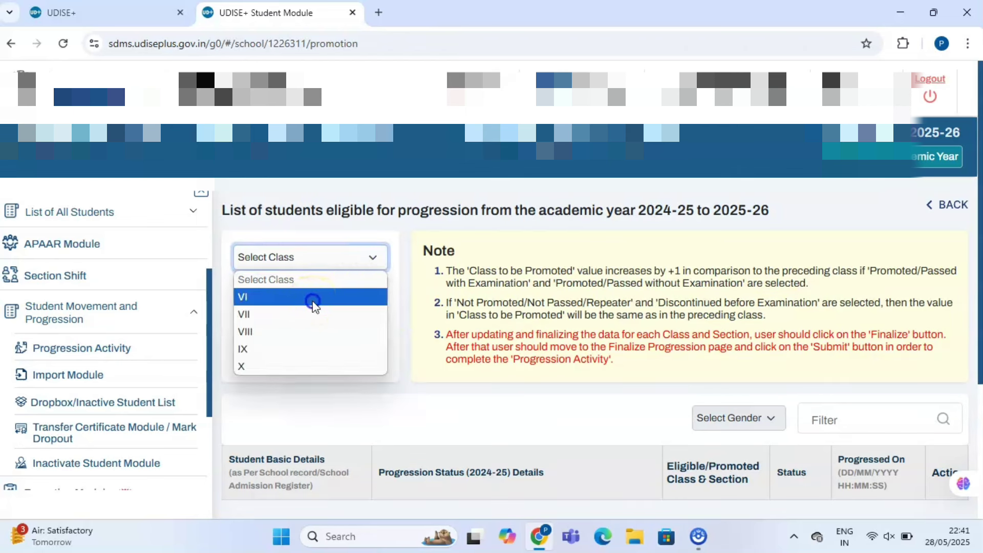
{"action": "left_click", "coordinate": [314, 303]}
{"action": "left_click", "coordinate": [374, 258]}
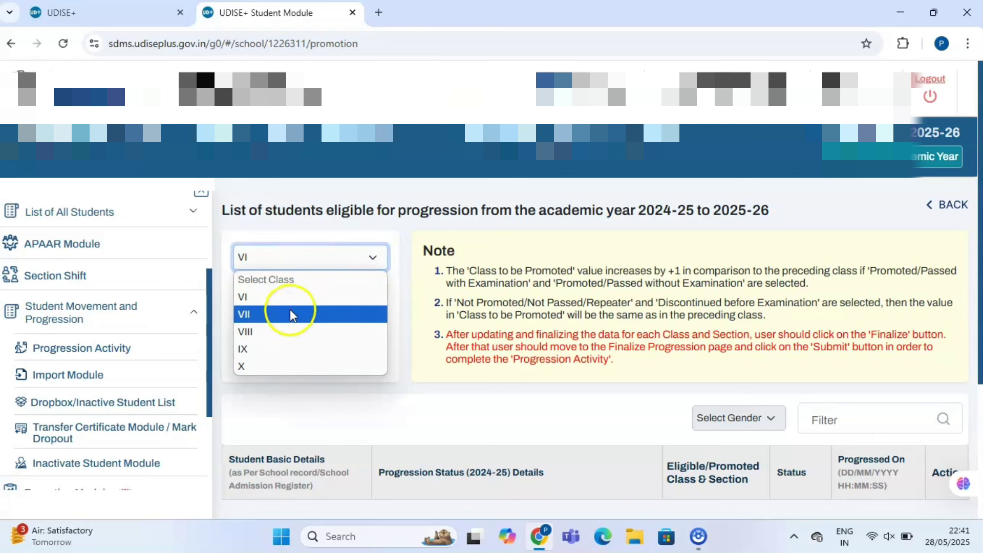
{"action": "left_click", "coordinate": [290, 301]}
{"action": "left_click", "coordinate": [361, 290]}
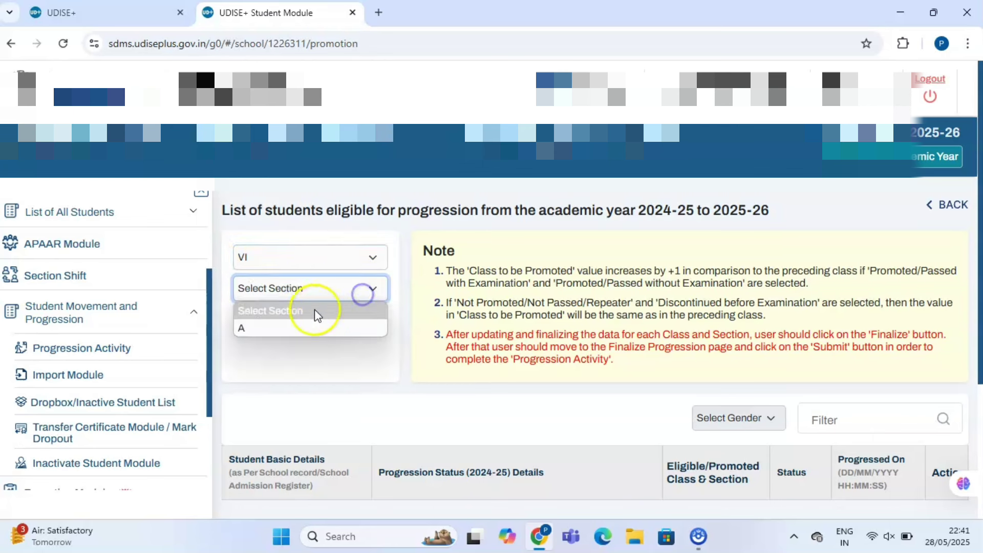
{"action": "left_click", "coordinate": [290, 331]}
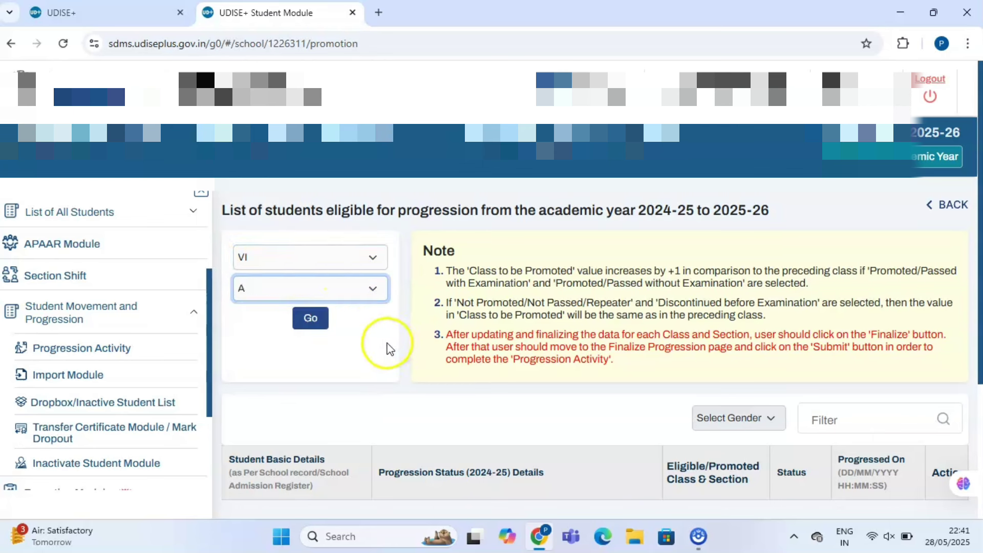
{"action": "left_click", "coordinate": [319, 323]}
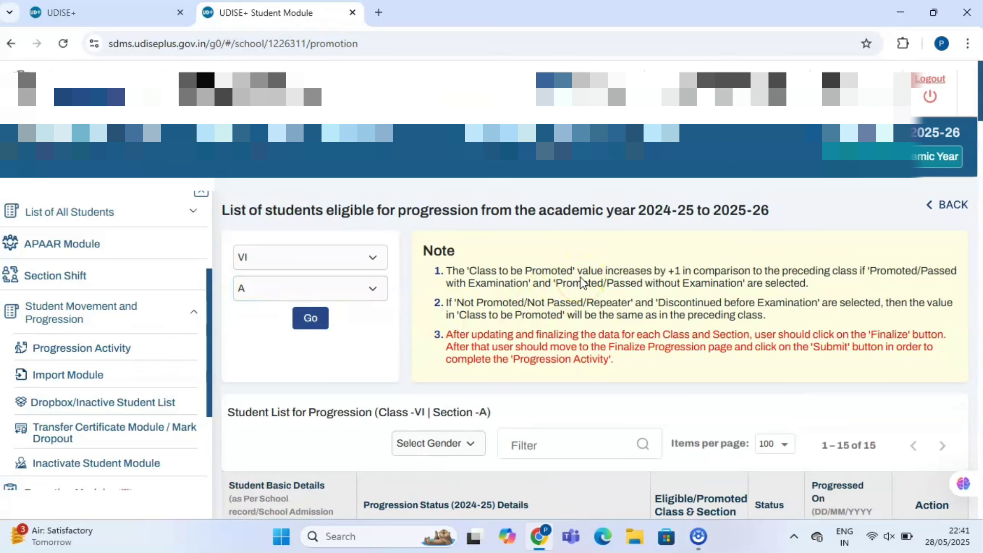
Step: Set the first listed student's progression status to Promoted/Passed with Examination
{"action": "scroll", "coordinate": [582, 282], "scroll_direction": "down", "scroll_amount": 2}
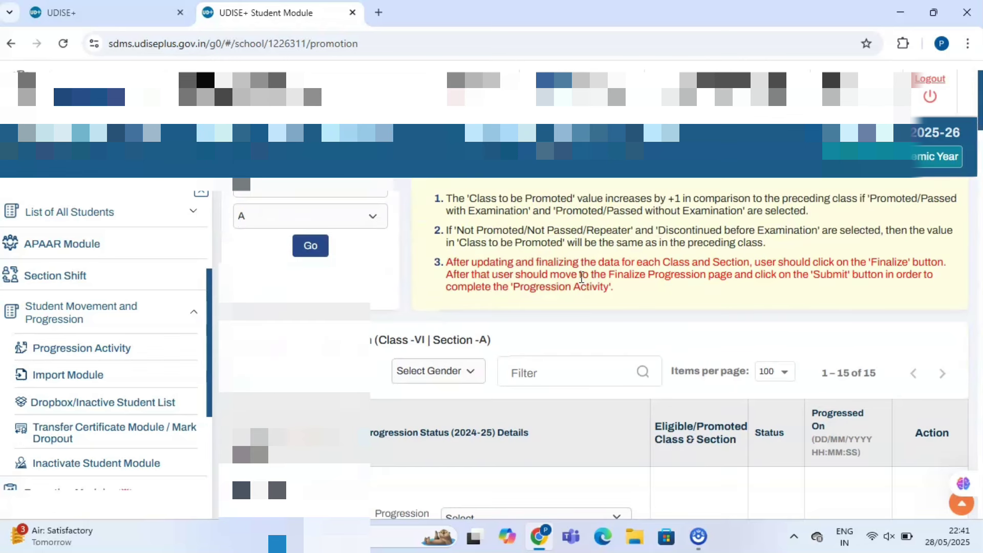
{"action": "scroll", "coordinate": [582, 281], "scroll_direction": "down", "scroll_amount": 2}
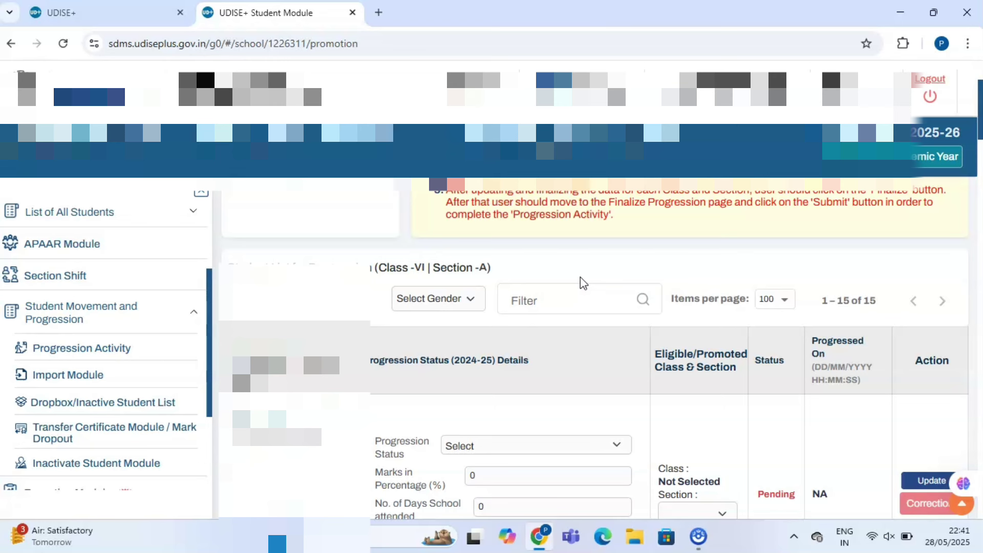
{"action": "scroll", "coordinate": [579, 278], "scroll_direction": "down", "scroll_amount": 1}
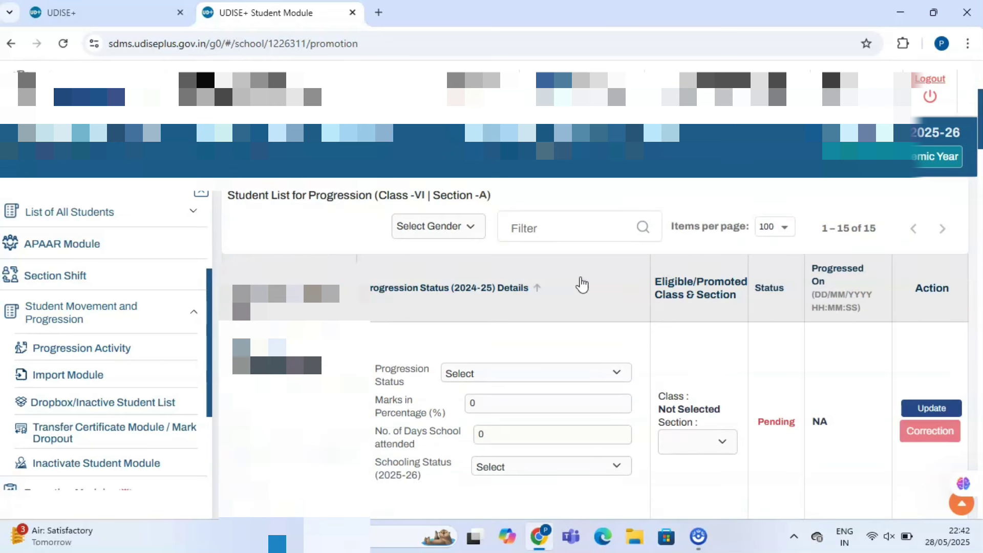
{"action": "scroll", "coordinate": [582, 285], "scroll_direction": "down", "scroll_amount": 2}
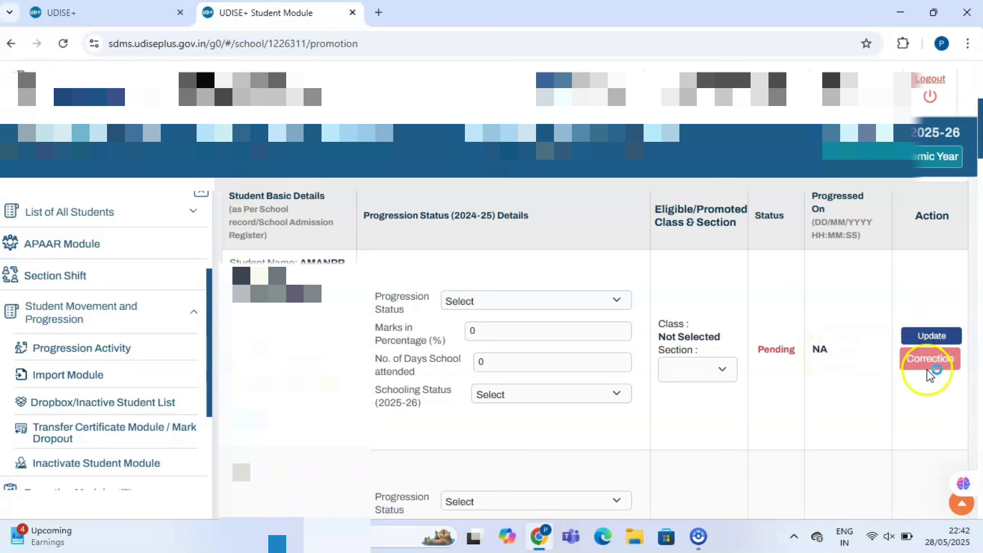
{"action": "left_click", "coordinate": [549, 300]}
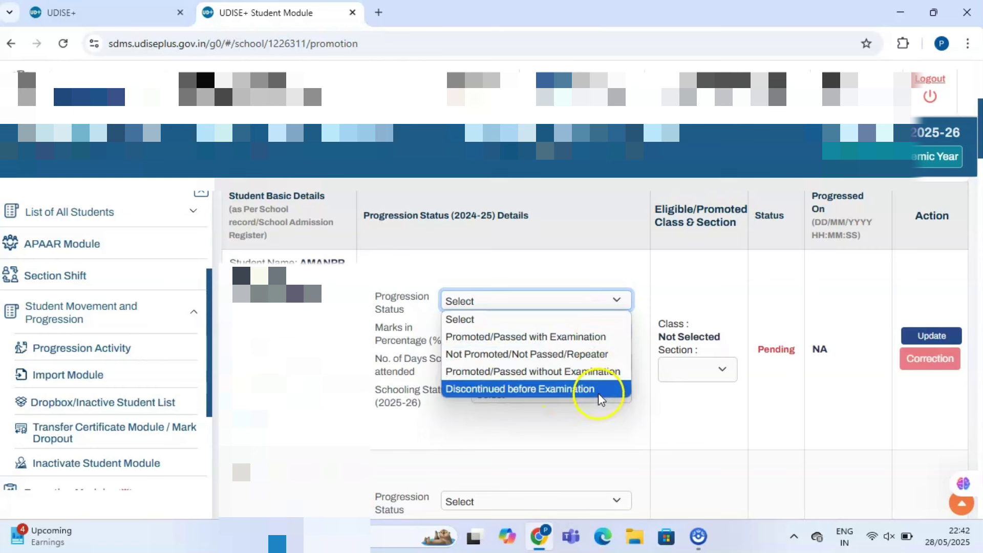
{"action": "left_click", "coordinate": [587, 336]}
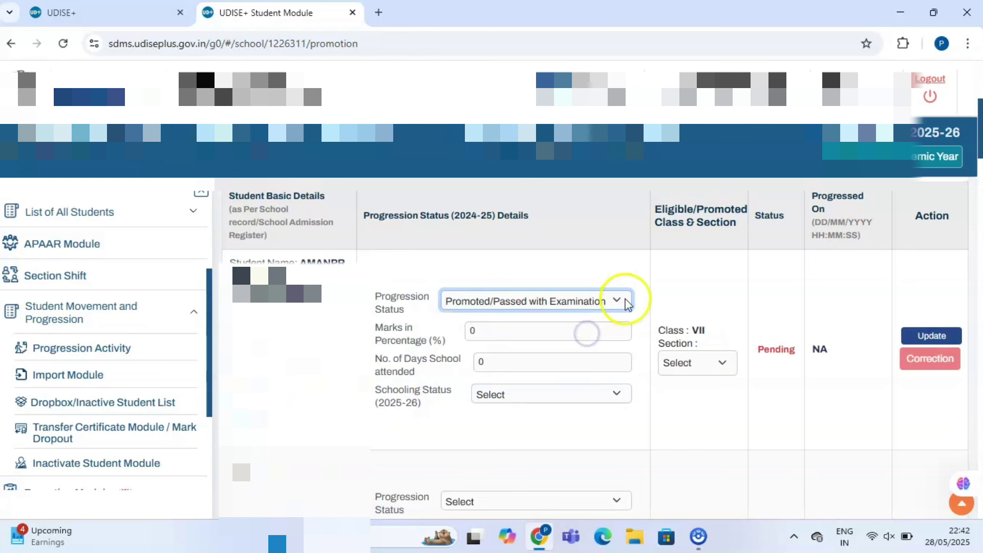
{"action": "left_click", "coordinate": [519, 334]}
{"action": "left_click", "coordinate": [522, 362]}
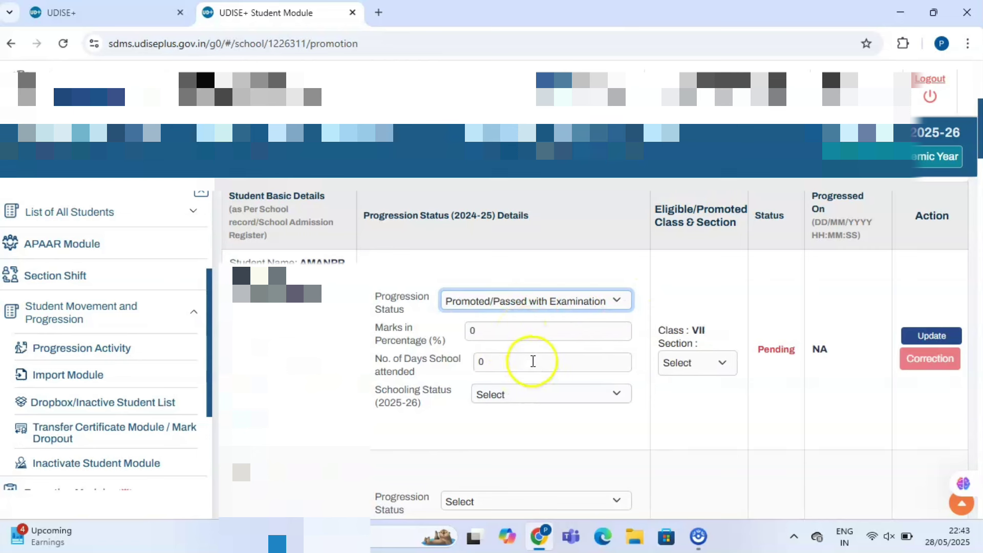
Step: Set the first student's 2025-26 schooling status to Studying in Same School and the promoted section to A
{"action": "left_click", "coordinate": [567, 401]}
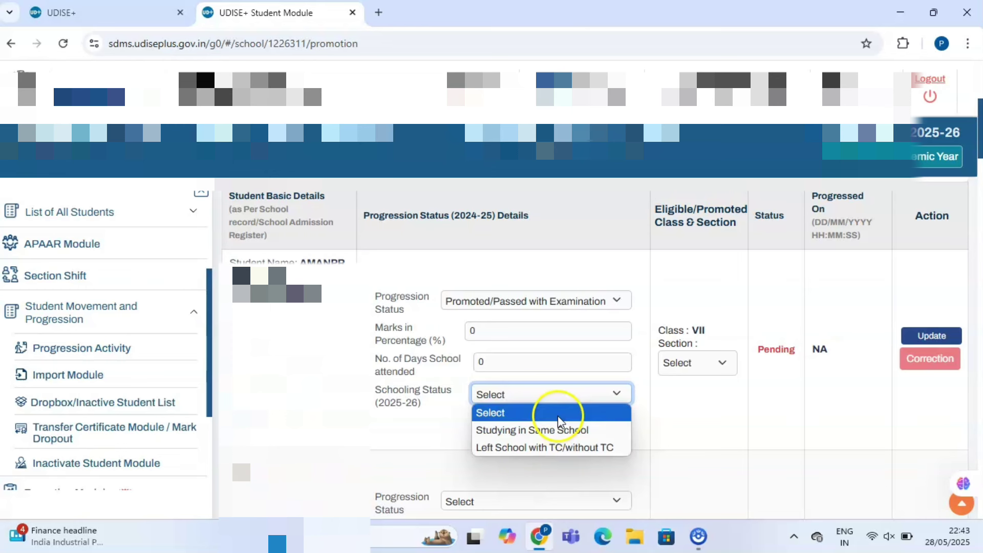
{"action": "left_click", "coordinate": [558, 434]}
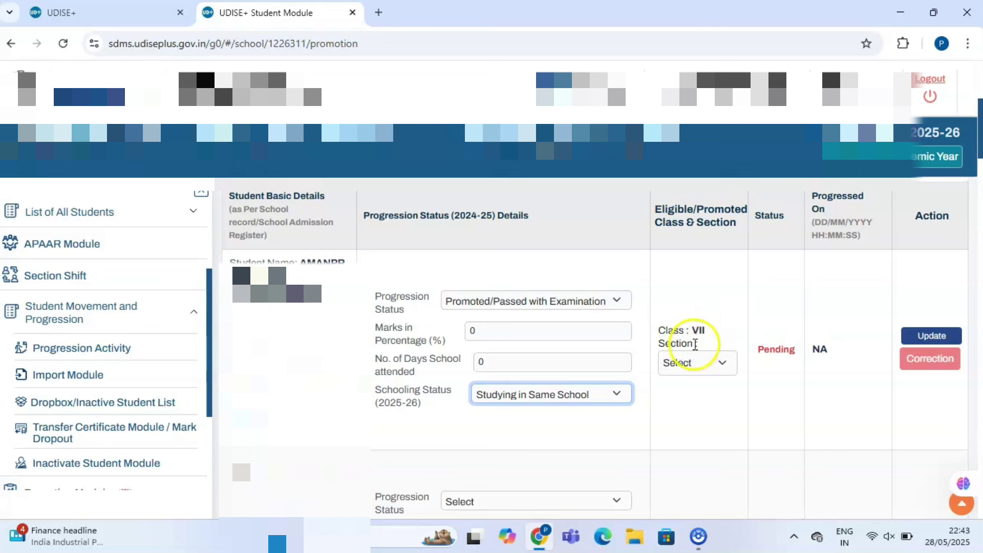
{"action": "left_click", "coordinate": [706, 365]}
{"action": "left_click", "coordinate": [695, 405]}
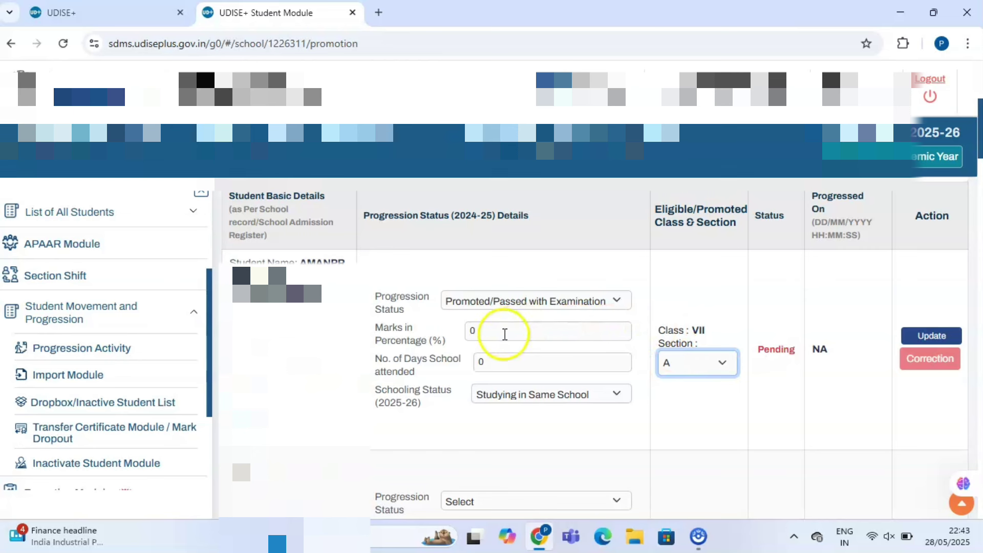
{"action": "left_click", "coordinate": [489, 336]}
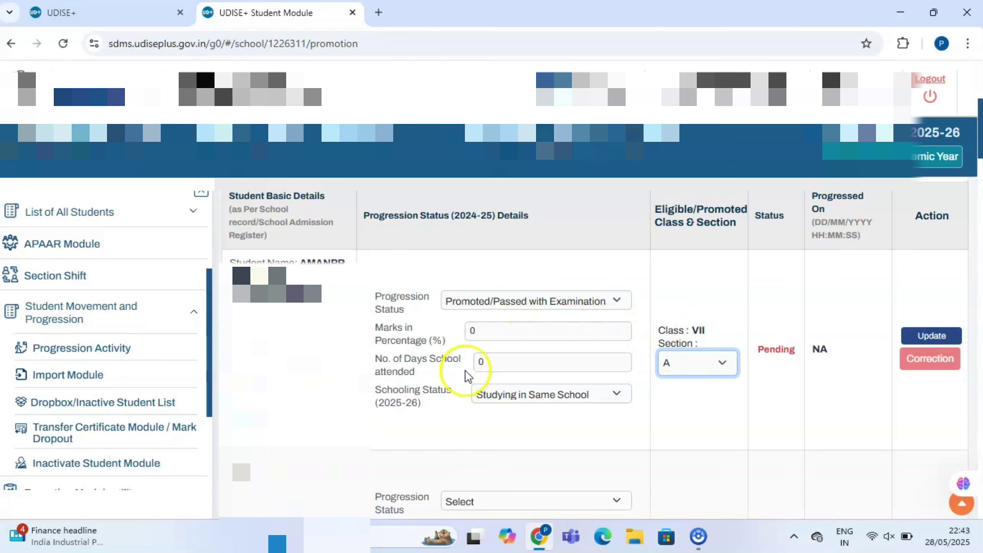
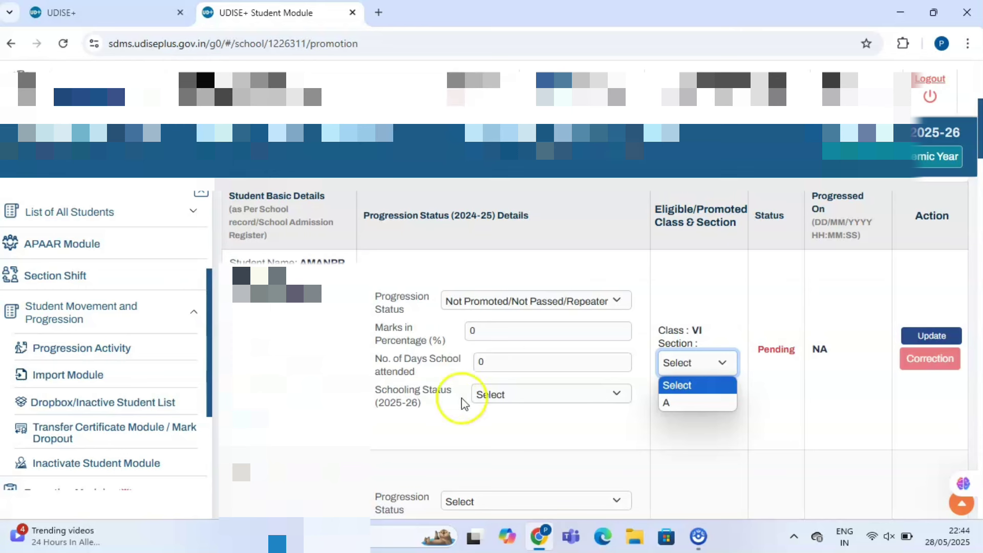
Step: Set the first student's progression status to Promoted/Passed without Examination and view the available schooling status and section options
{"action": "left_click", "coordinate": [723, 296]}
{"action": "left_click", "coordinate": [594, 301]}
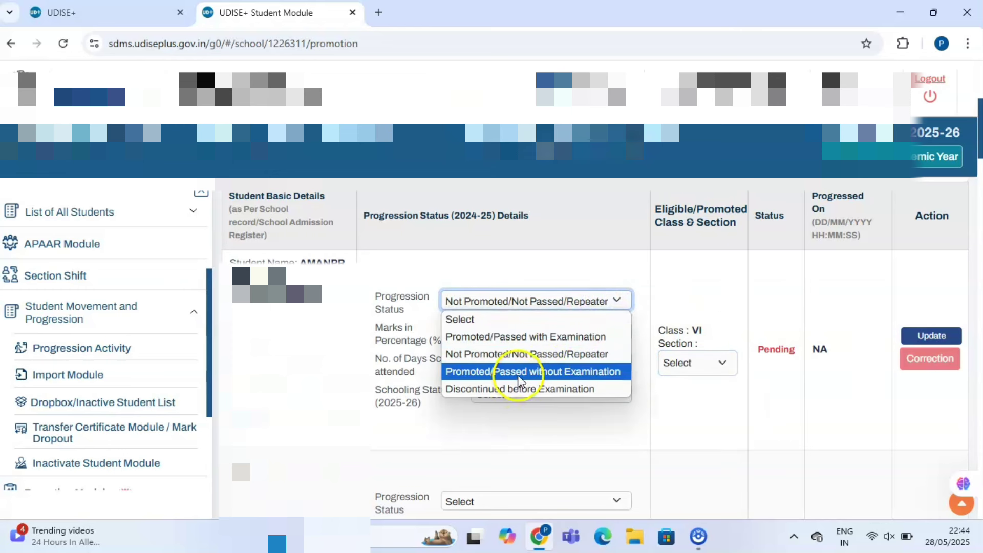
{"action": "left_click", "coordinate": [596, 377]}
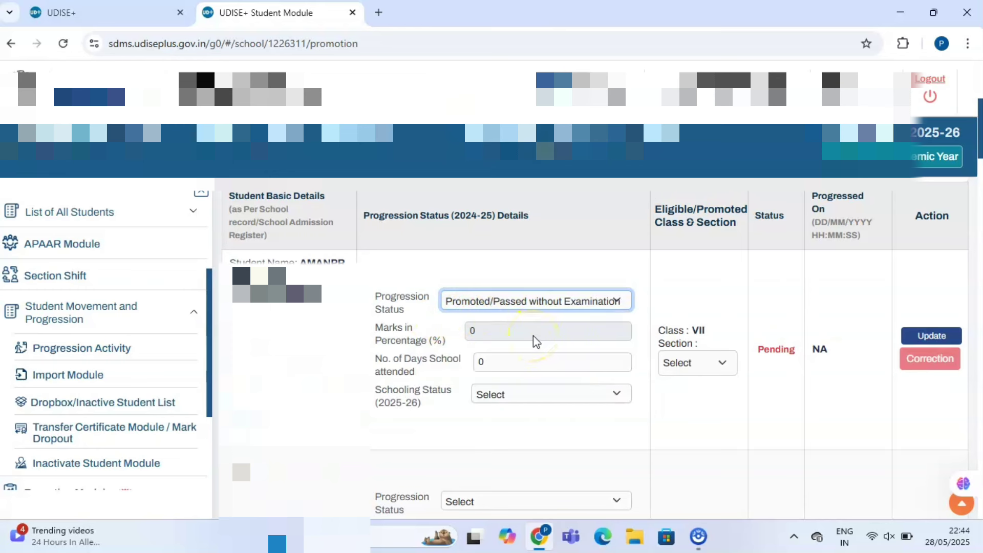
{"action": "left_click", "coordinate": [546, 394]}
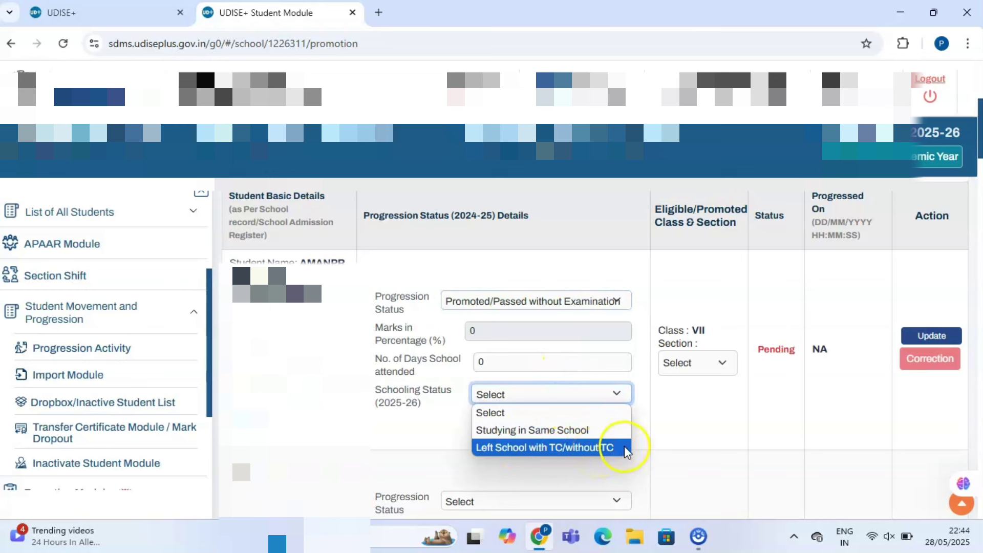
{"action": "left_click", "coordinate": [661, 430]}
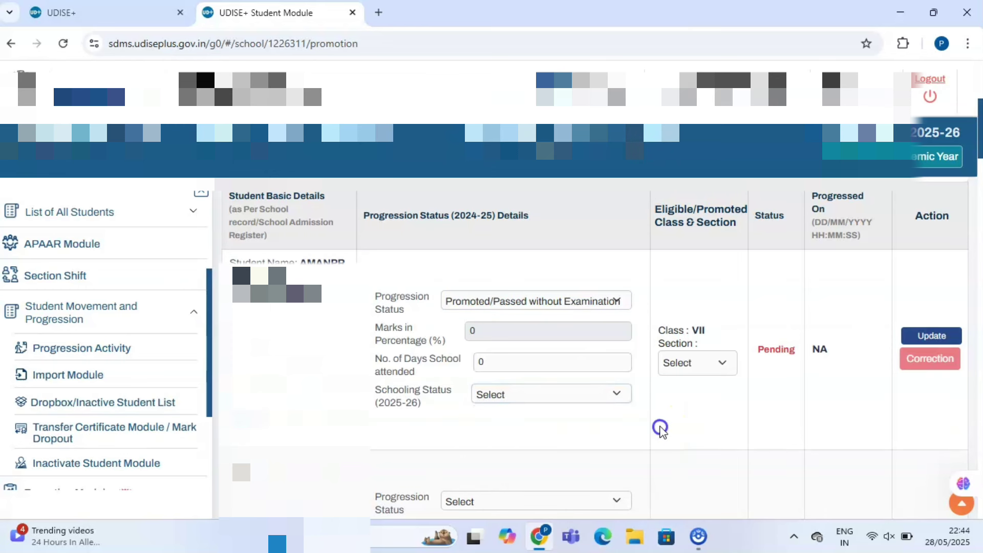
{"action": "left_click", "coordinate": [688, 362]}
{"action": "left_click", "coordinate": [777, 410]}
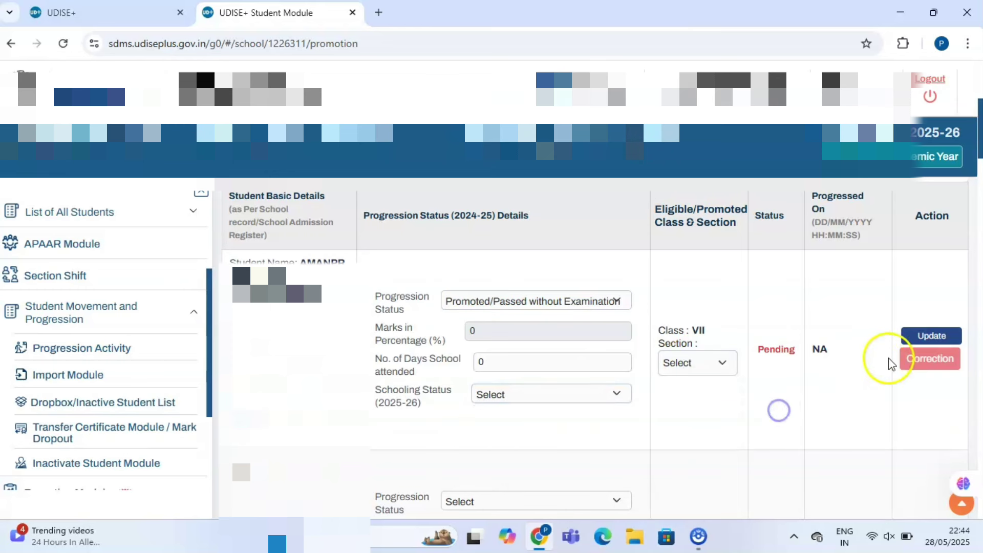
Step: Set the first listed student's progression status to Discontinued before Examination
{"action": "left_click", "coordinate": [577, 305]}
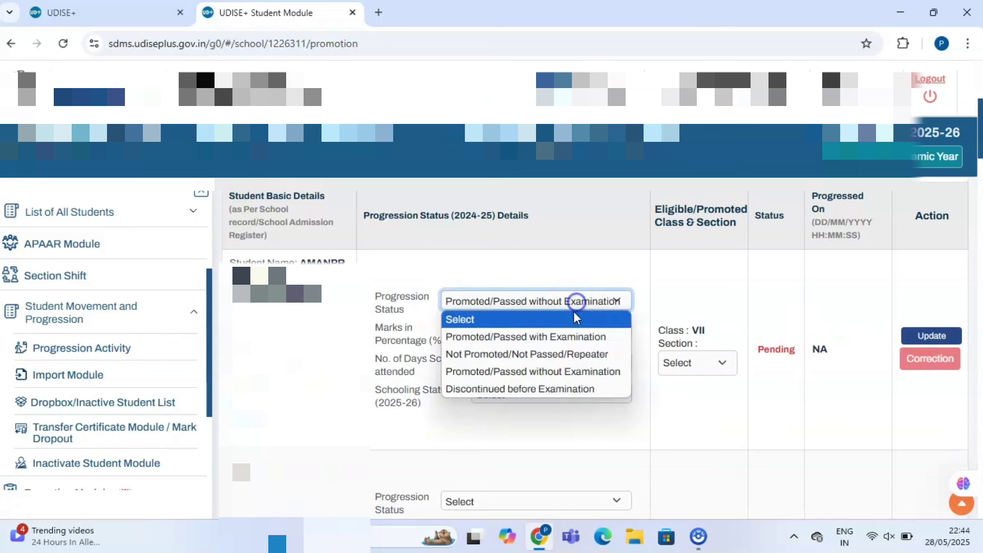
{"action": "left_click", "coordinate": [544, 393]}
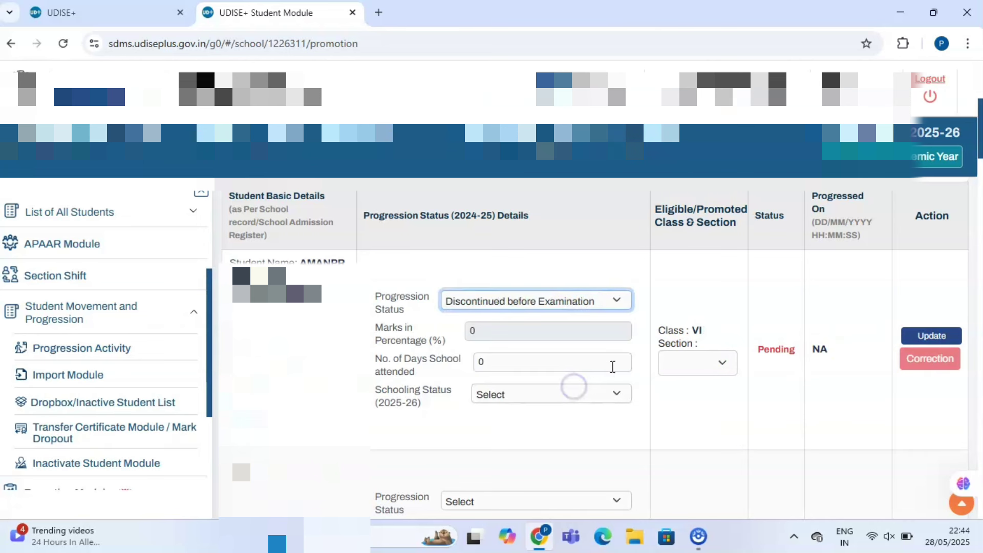
{"action": "left_click", "coordinate": [651, 333]}
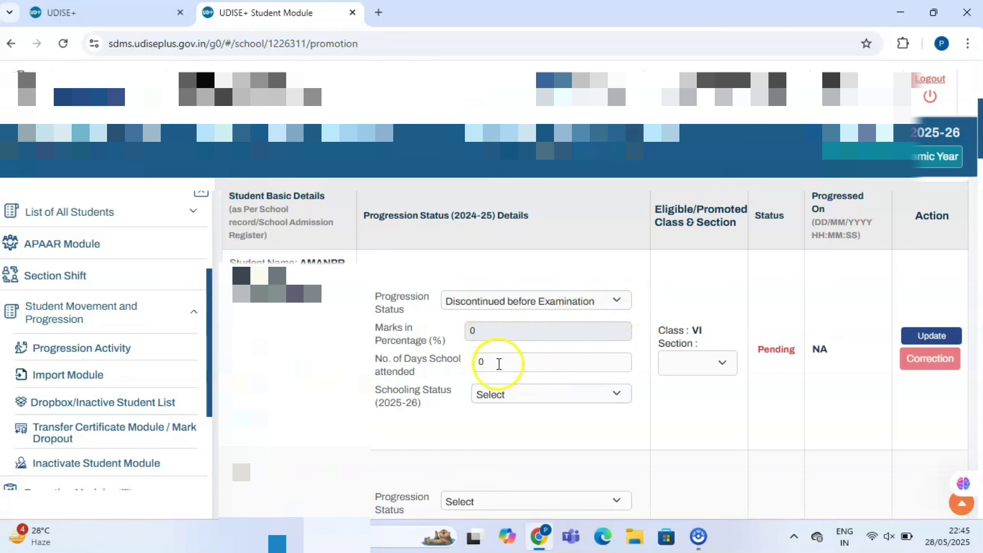
Step: Check the first student's 2025-26 schooling status options without choosing one, and set the class VI section to A
{"action": "left_click", "coordinate": [525, 403]}
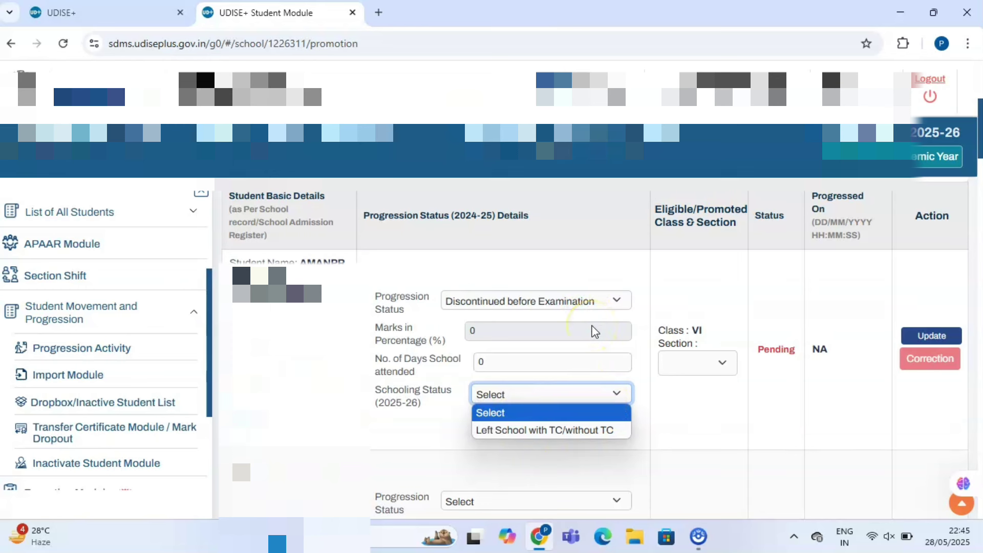
{"action": "left_click", "coordinate": [695, 430]}
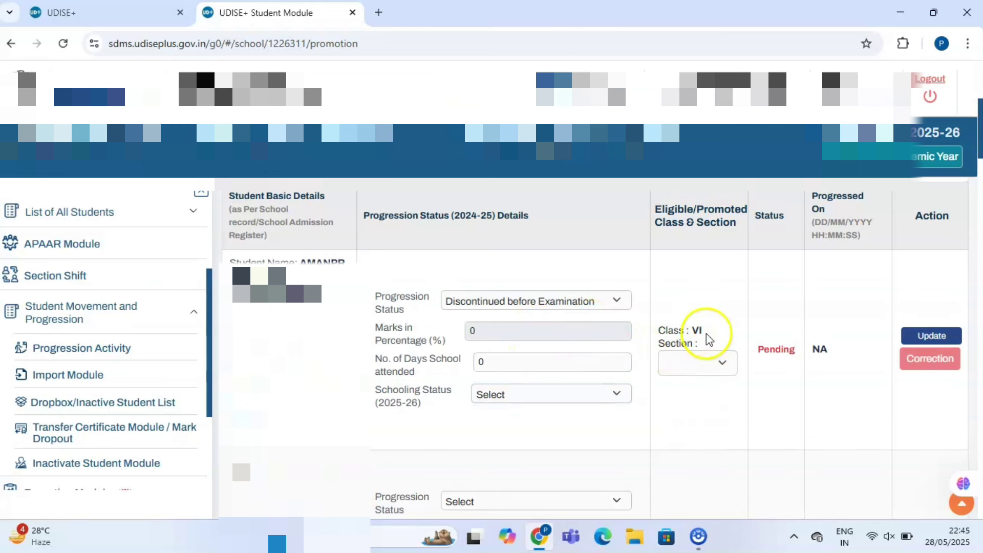
{"action": "left_click", "coordinate": [722, 362]}
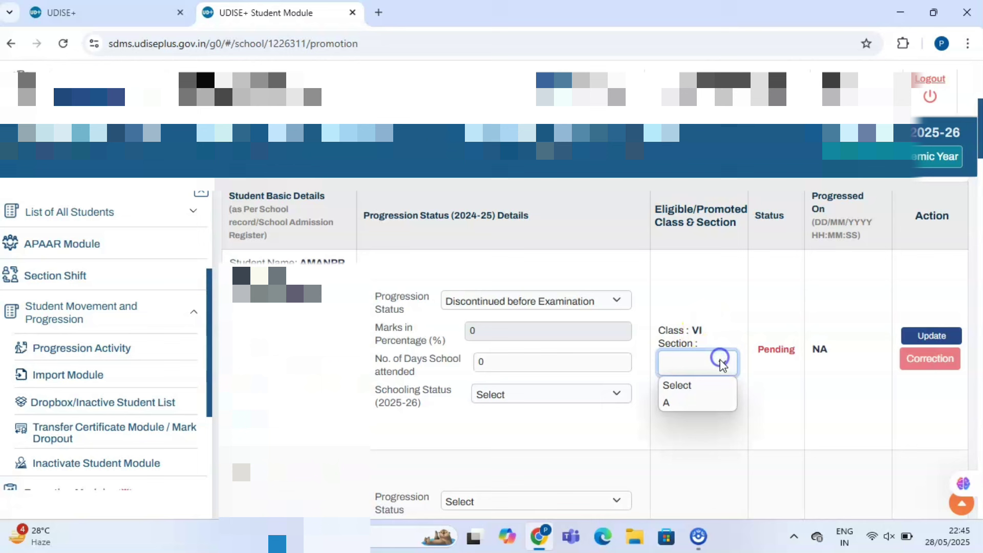
{"action": "left_click", "coordinate": [700, 404]}
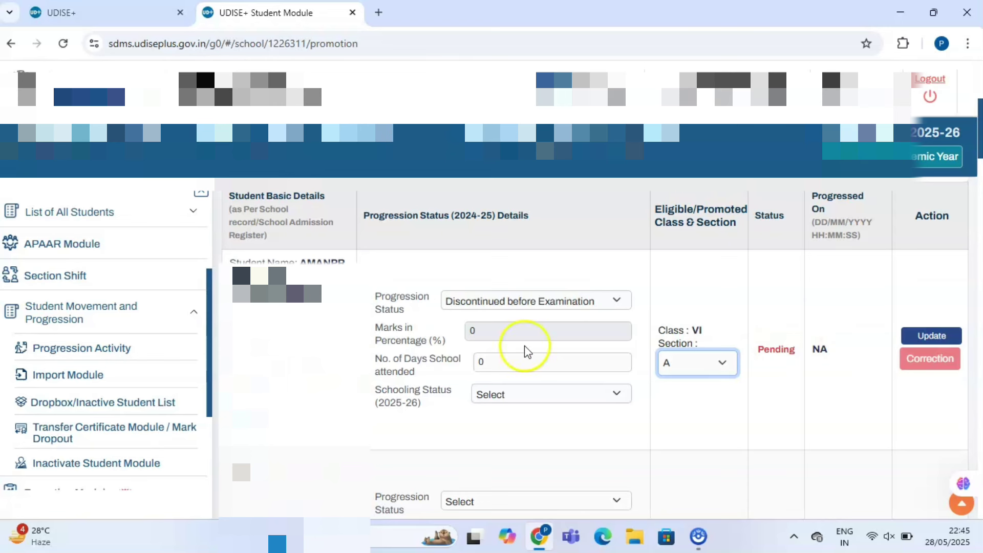
Step: View the list of all students with progression activities for academic year 2024-25 and return to the School Dashboard
{"action": "left_click", "coordinate": [126, 354]}
{"action": "left_click", "coordinate": [607, 249]}
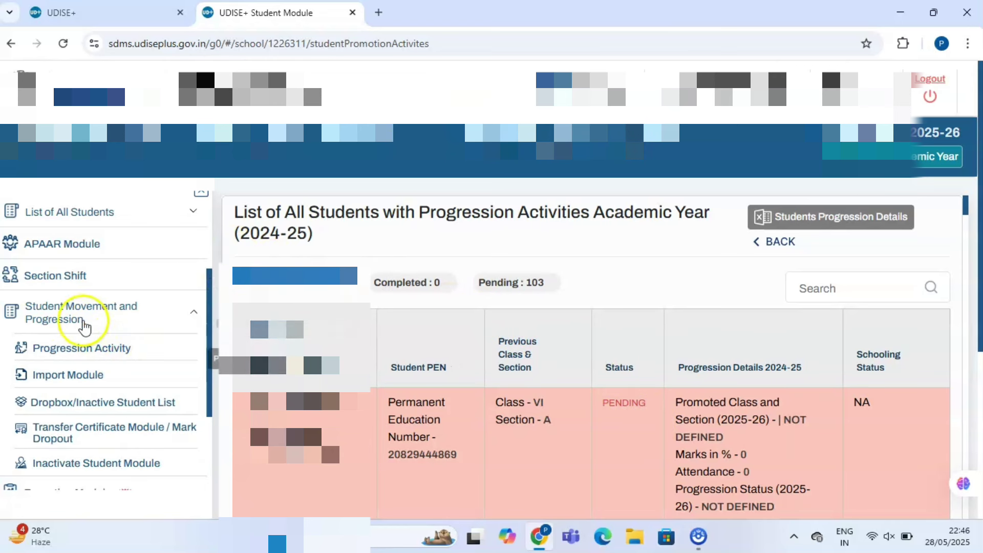
{"action": "scroll", "coordinate": [99, 264], "scroll_direction": "up", "scroll_amount": 3}
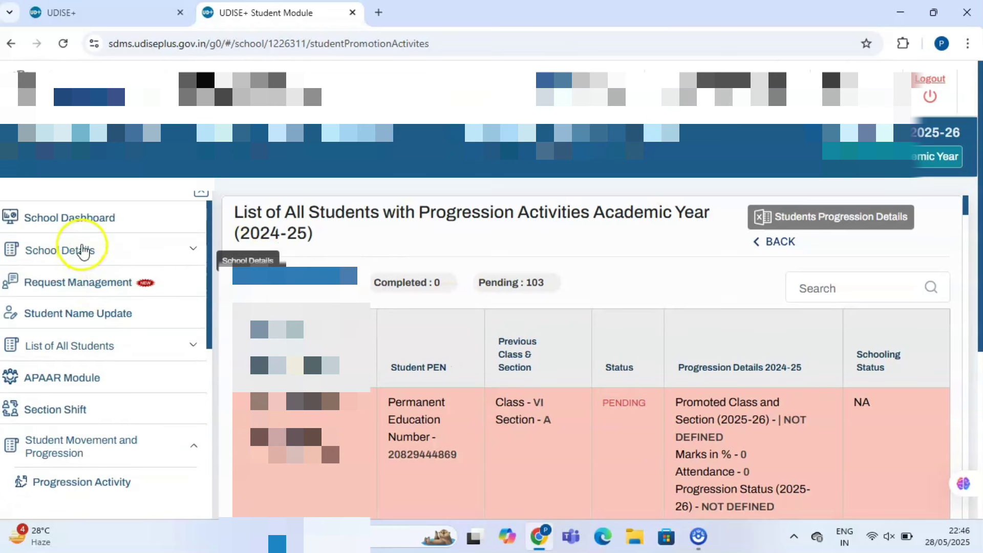
{"action": "left_click", "coordinate": [82, 215]}
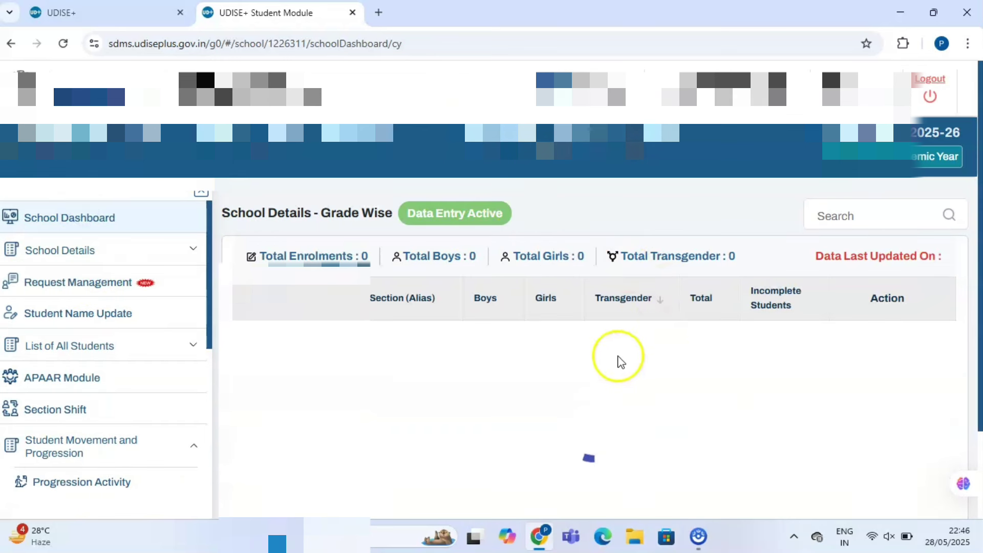